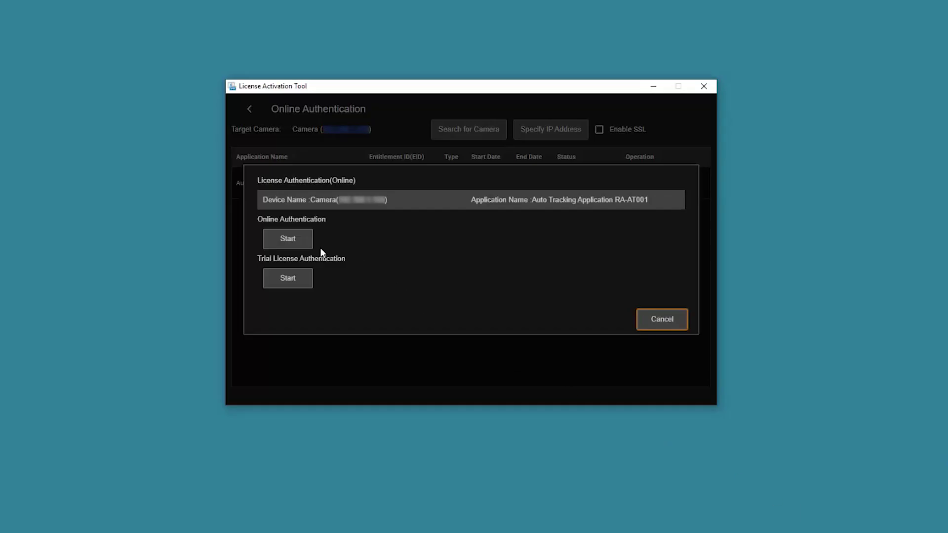
Start Online Authentication for Auto Tracking Application RA-AT001 in the License Authentication dialog.
left_click(286, 243)
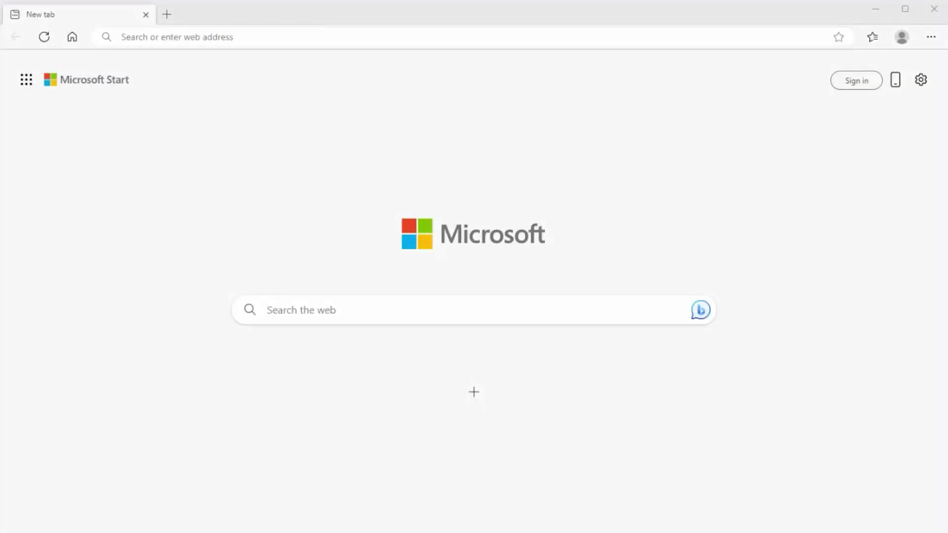
Enter usa.canon.com/support in the Edge address bar.
type("usa")
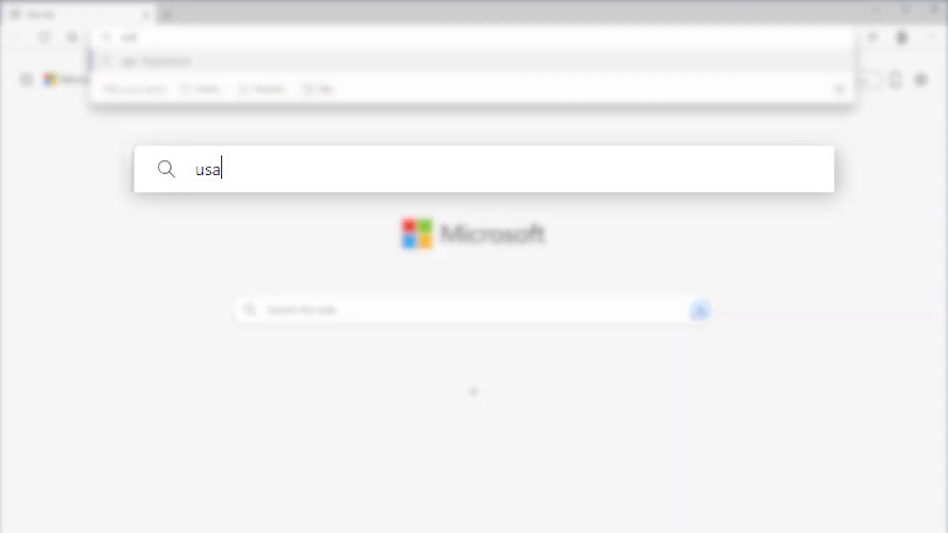
type(".canon.")
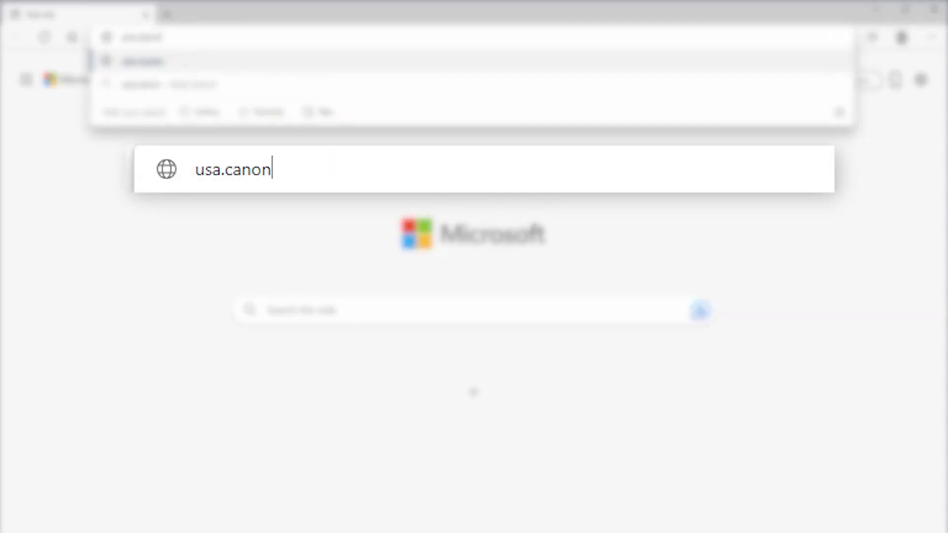
type("com/support")
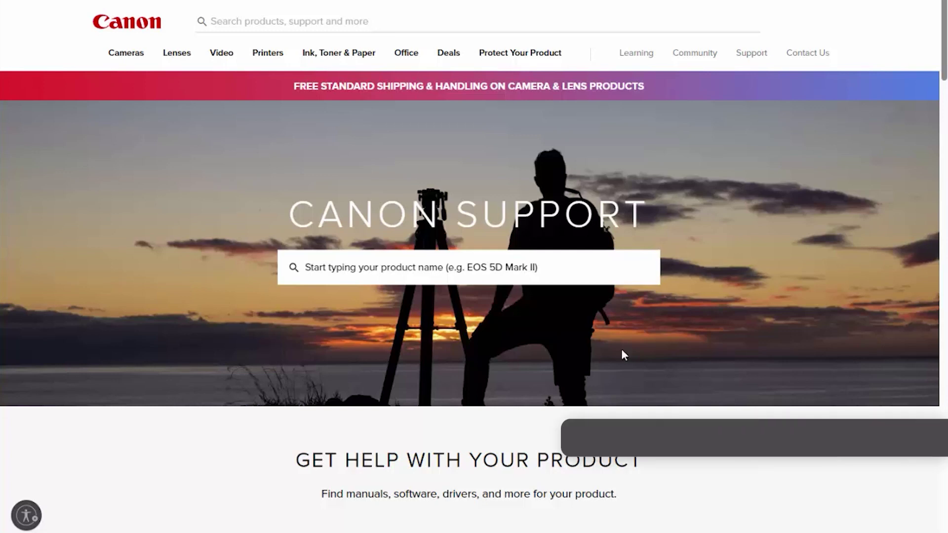
Search the Canon support site for CR-N500 and open its product support page.
left_click(415, 268)
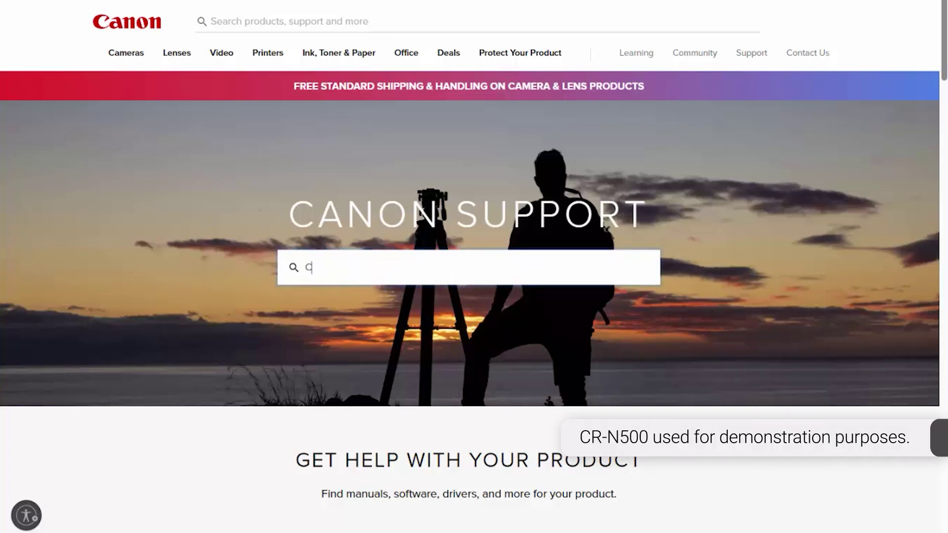
type("CR-N500")
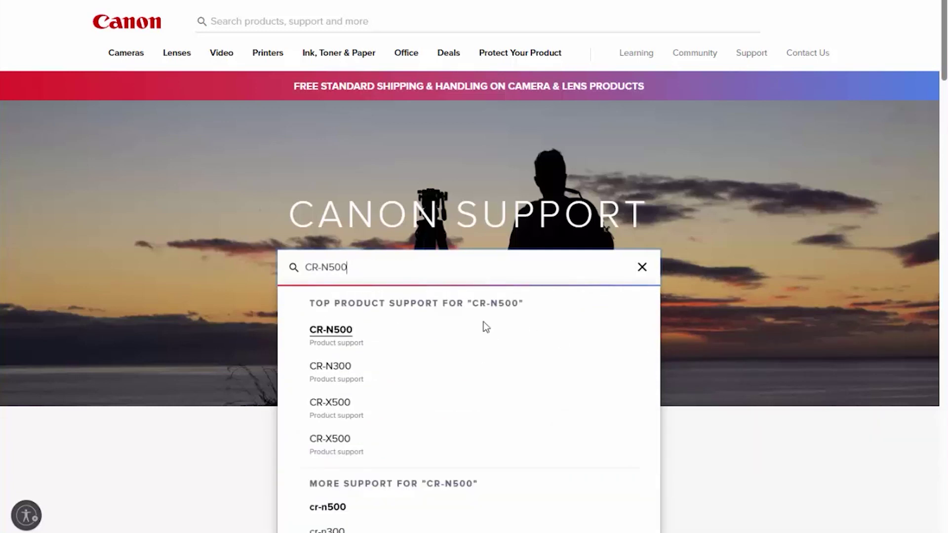
left_click(327, 333)
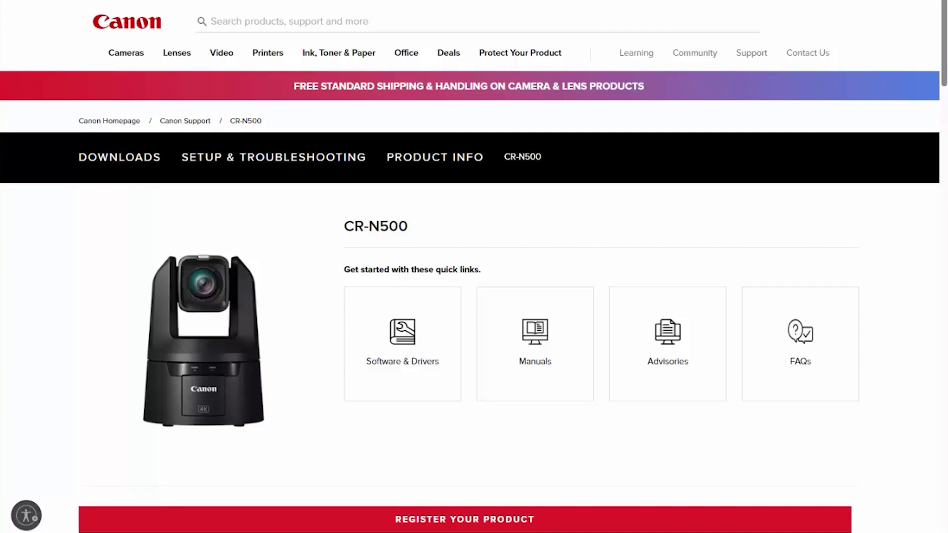
Download Auto Tracking Application RA-AT001 from the CR-N500 Software & Drivers list.
left_click(420, 394)
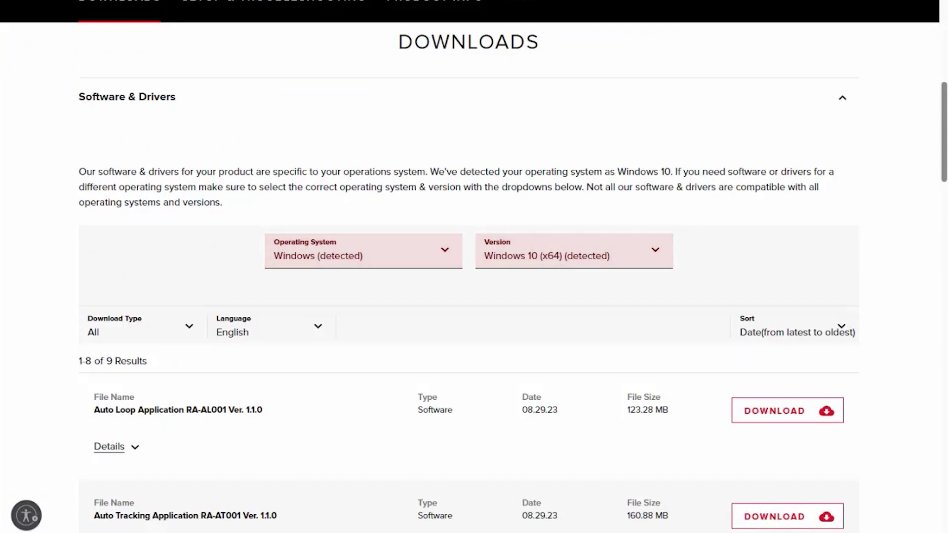
scroll(474, 281, "down", 5)
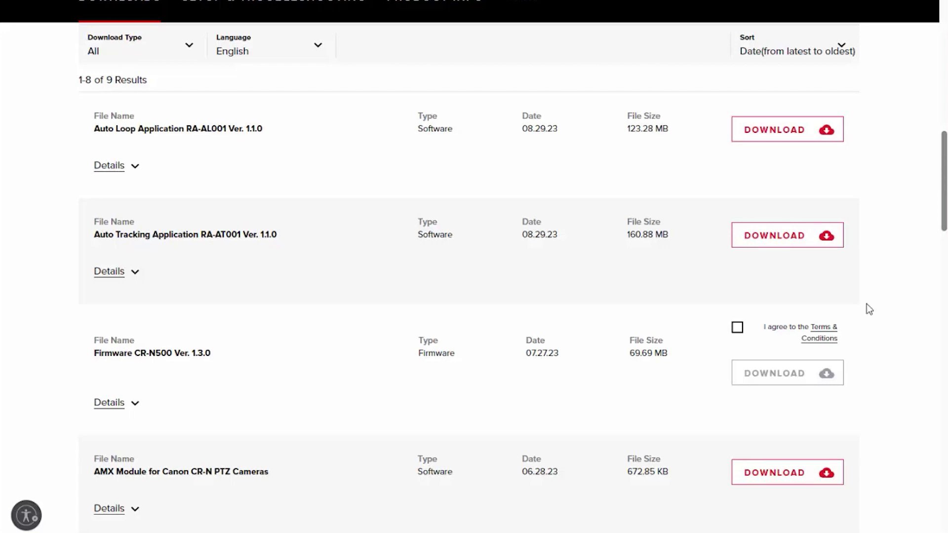
left_click(782, 242)
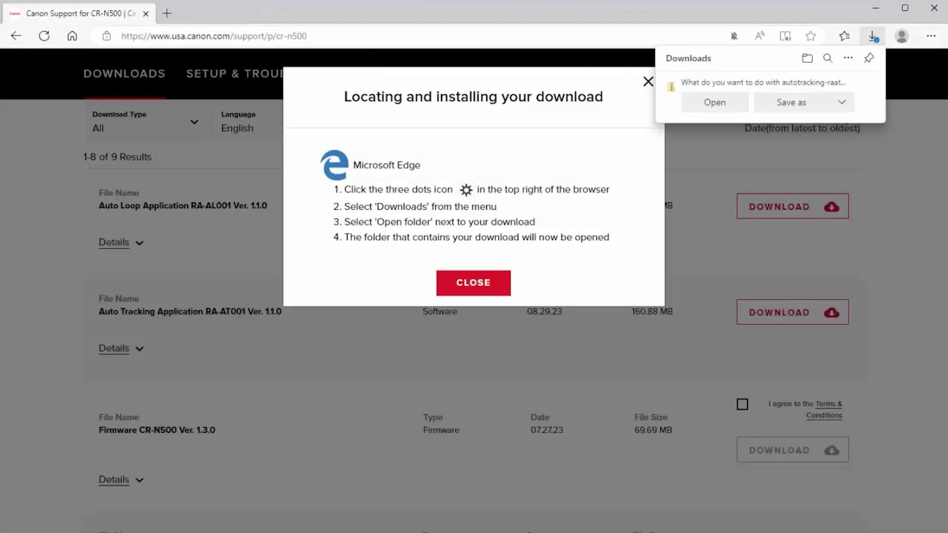
Save autotracking-raat001-v010100-1.zip to the Desktop and dismiss the download instructions popup.
left_click(791, 102)
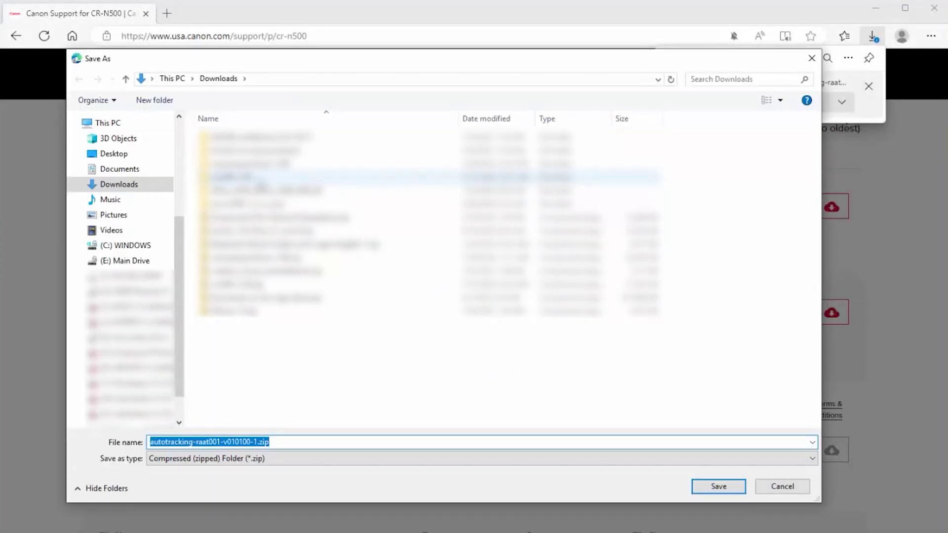
left_click(113, 155)
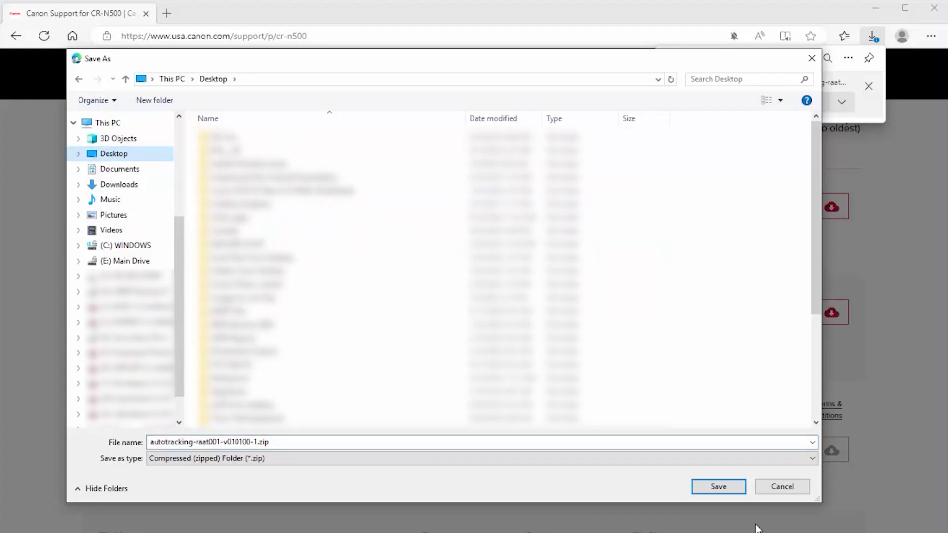
left_click(722, 484)
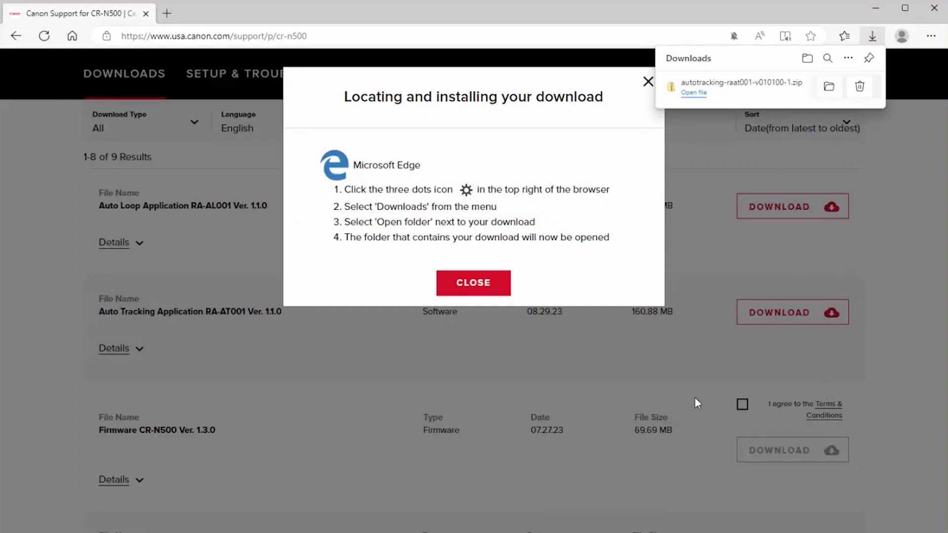
left_click(474, 281)
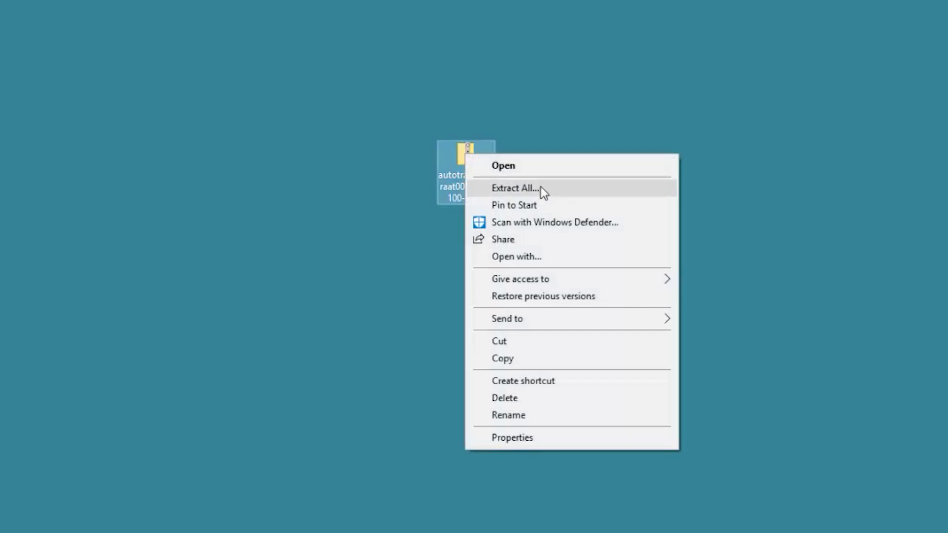
Choose Extract All on the zip, targeting Desktop\autotracking-raat001-v010100-1.
left_click(554, 187)
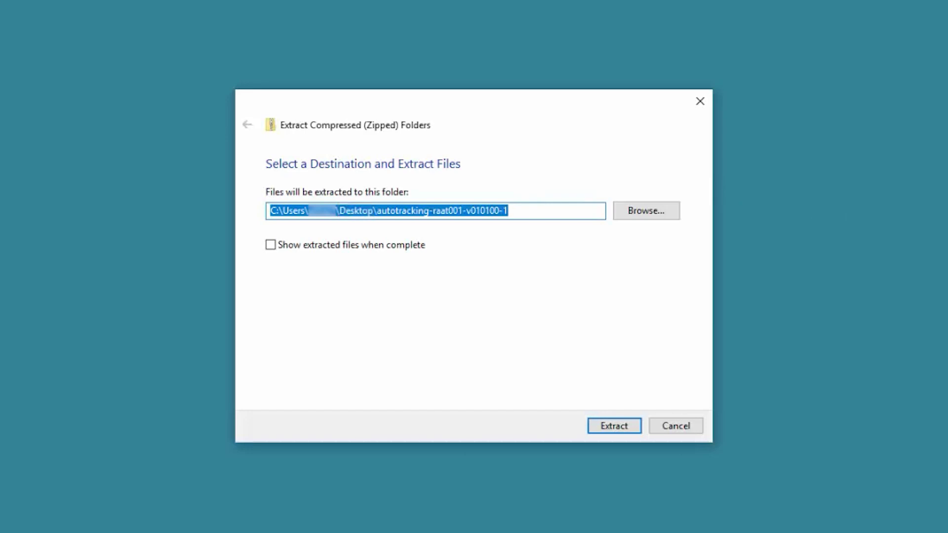
Extract the zip and run LicenseActivationTool.exe from its LicenseActivationTool folder, accepting the security warning.
key("Tab")
left_click(617, 429)
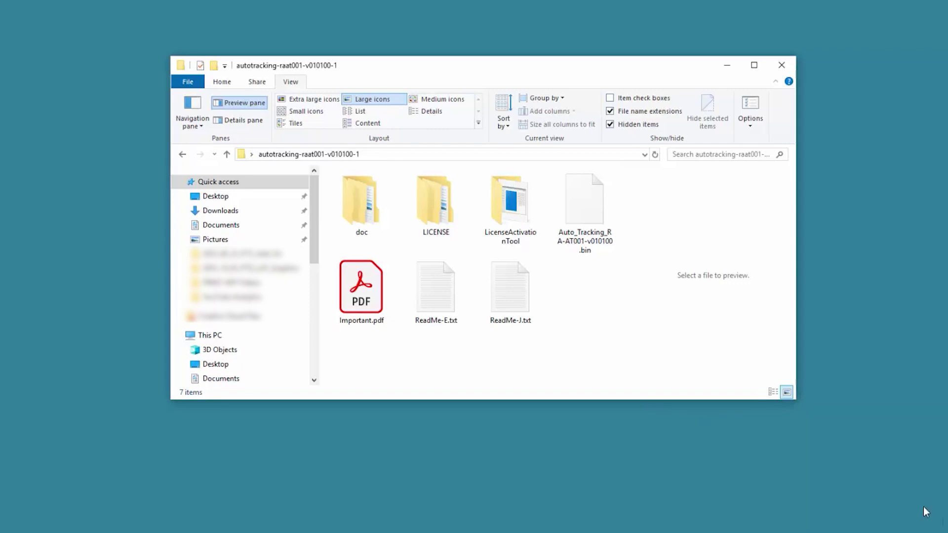
double_click(508, 211)
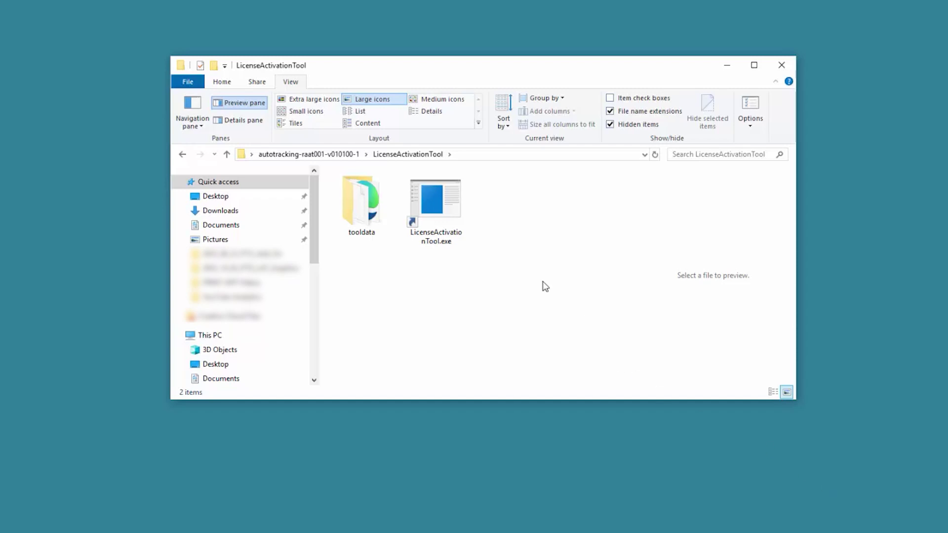
double_click(443, 203)
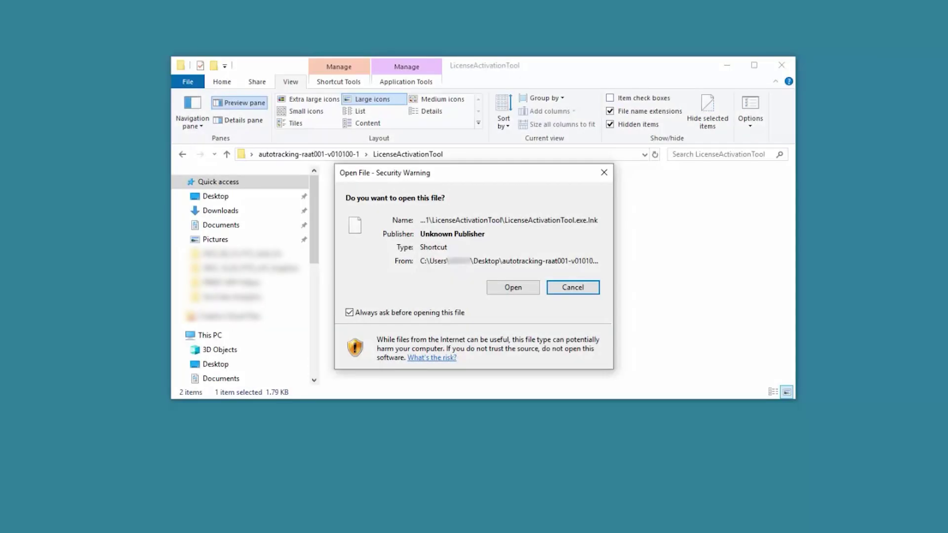
left_click(515, 289)
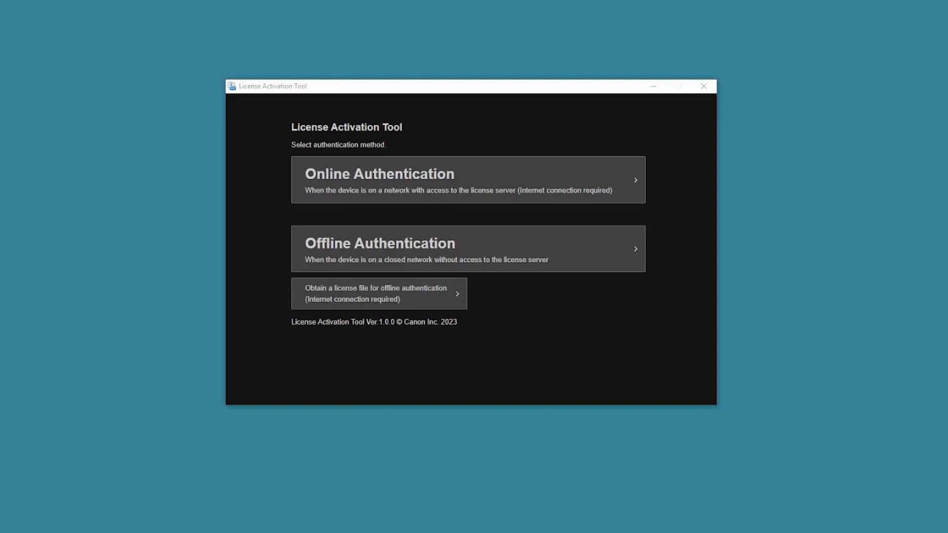
Choose Online Authentication, search the network, select the found CR-N500 camera and log in.
left_click(449, 178)
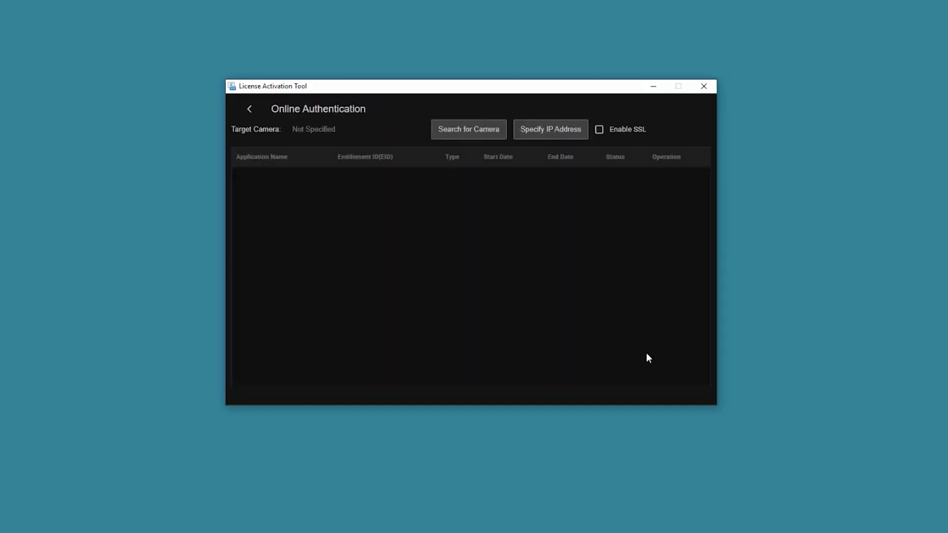
left_click(476, 130)
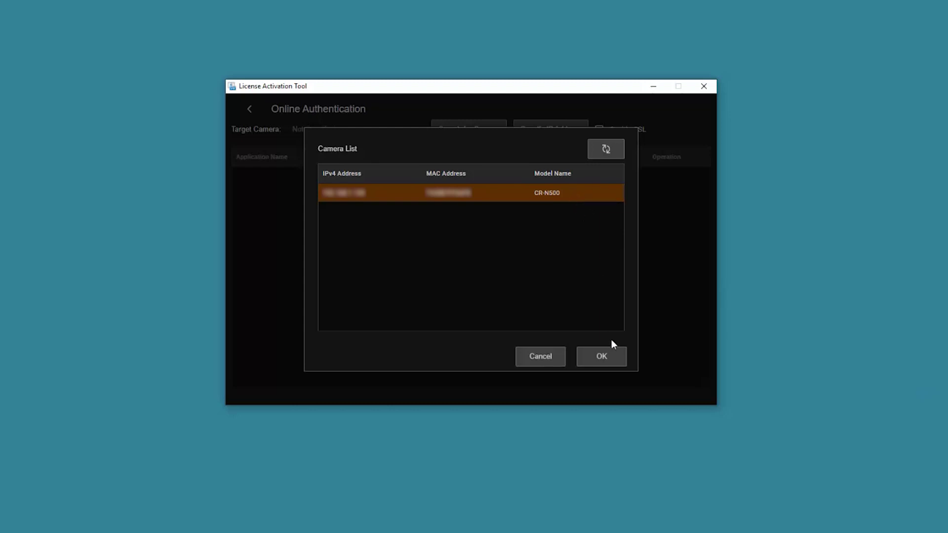
left_click(609, 359)
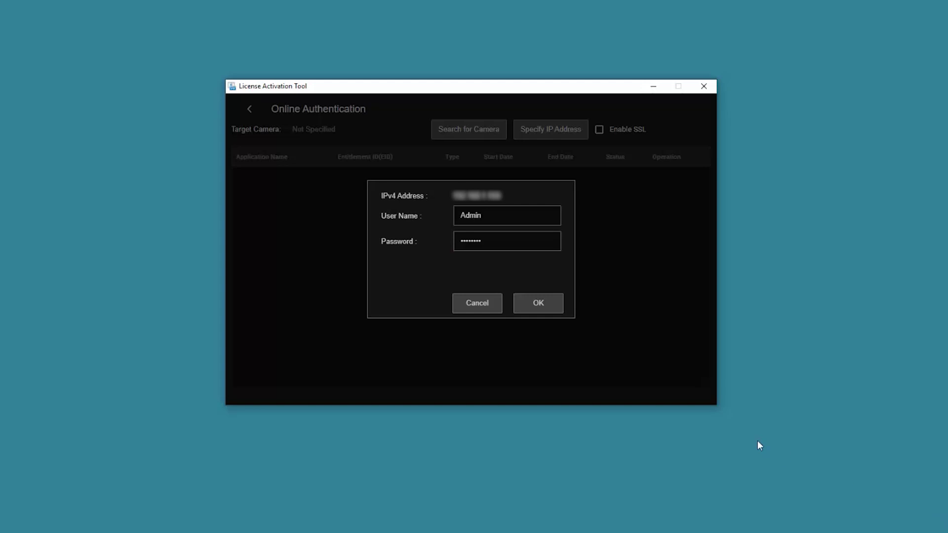
left_click(540, 305)
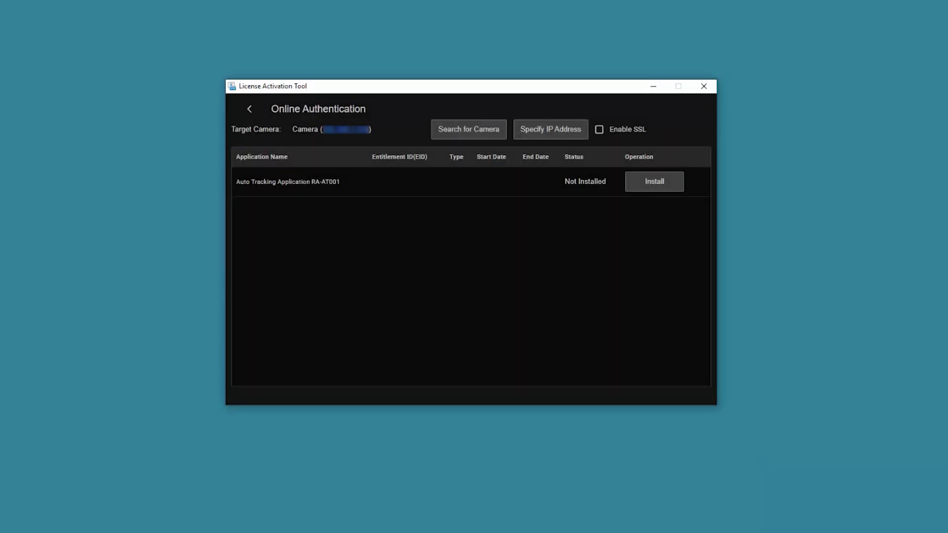
Install Auto Tracking Application RA-AT001 on the camera and begin its license authentication.
left_click(759, 336)
left_click(653, 181)
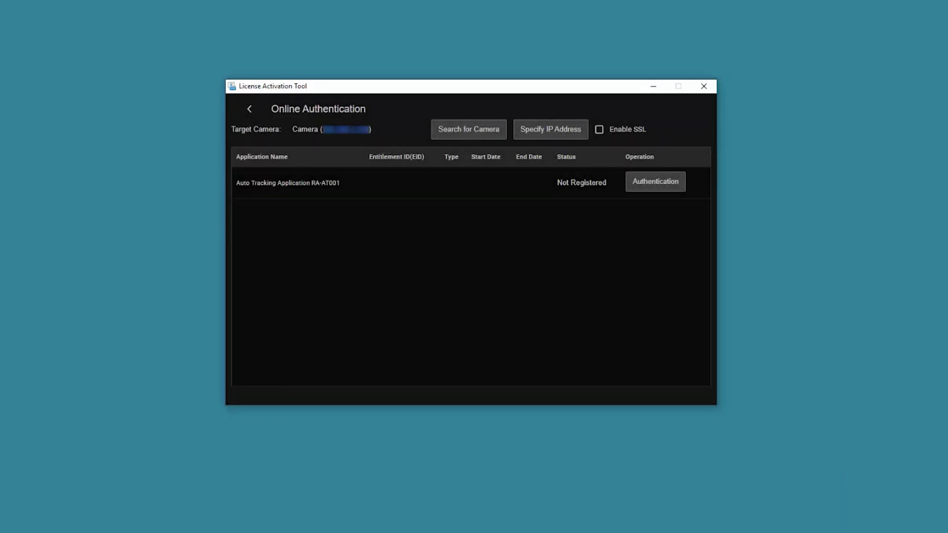
left_click(653, 186)
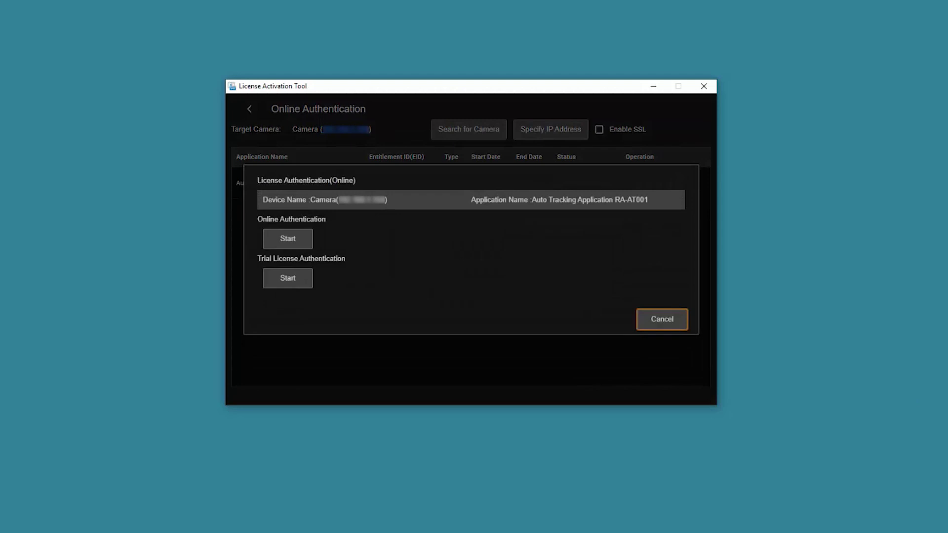
Paste the entitlement ID into Online Authentication and execute the authentication.
left_click(288, 241)
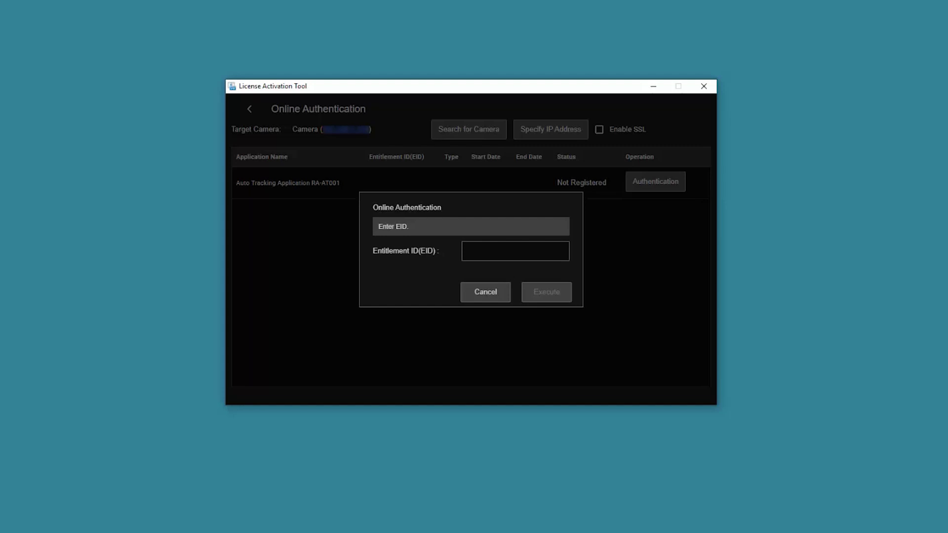
key("ctrl+v")
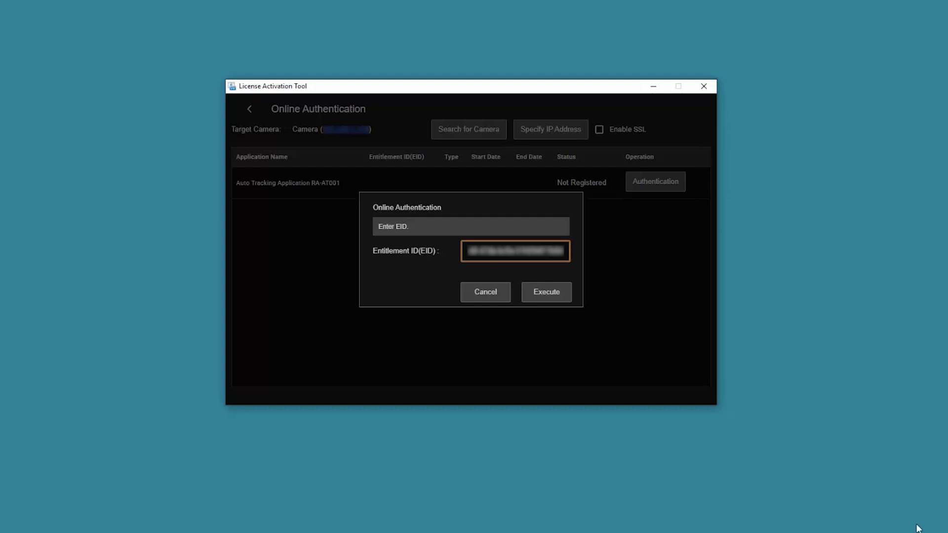
left_click(544, 293)
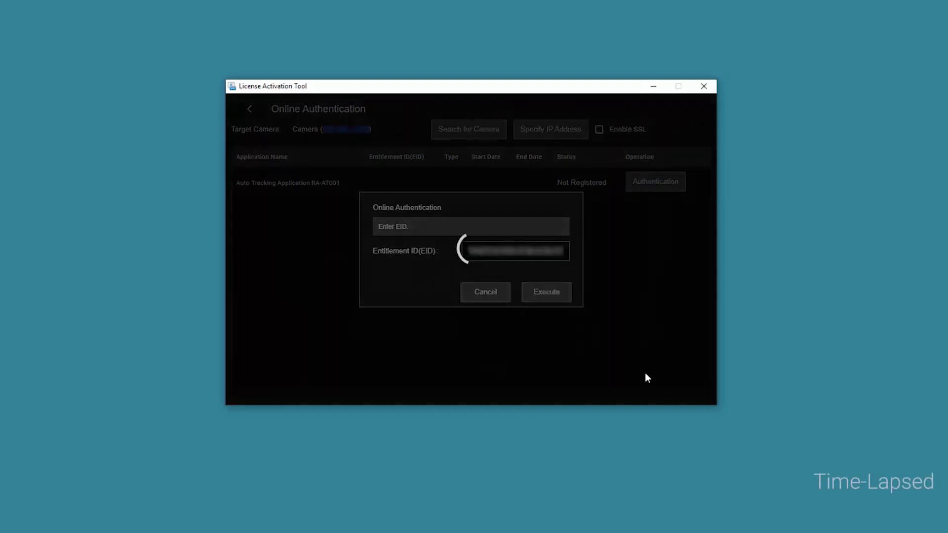